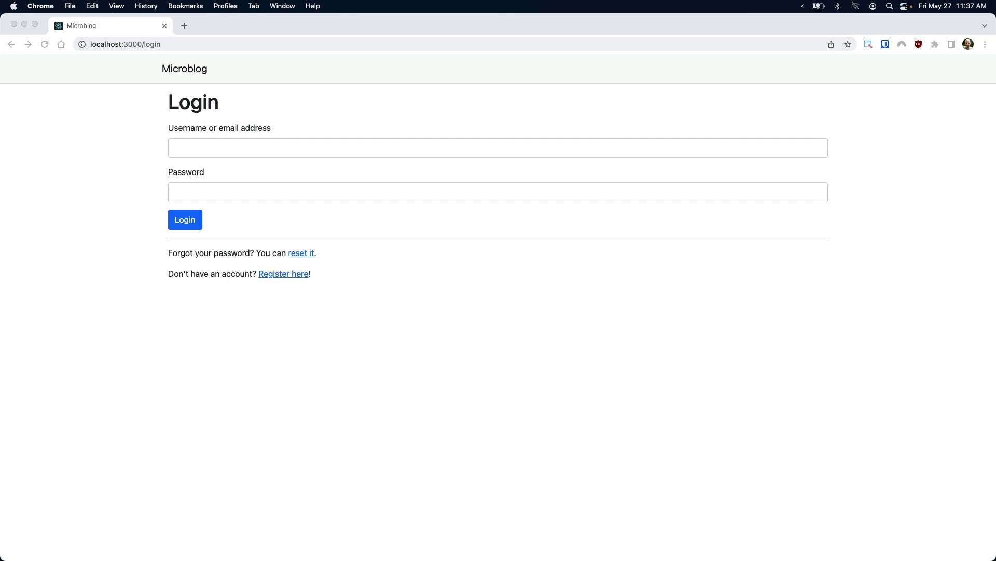
left_click(275, 274)
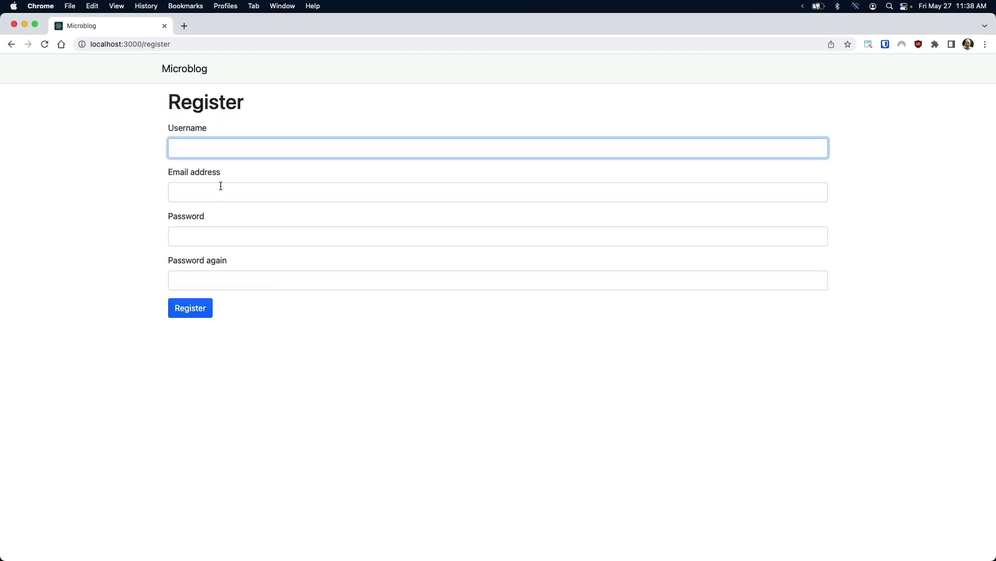
key("Tab")
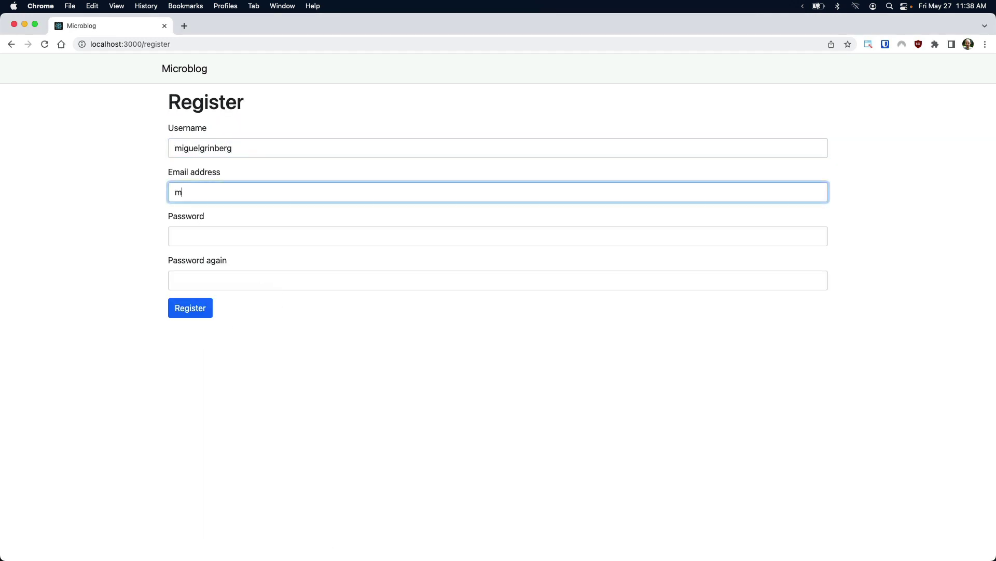
key("Tab")
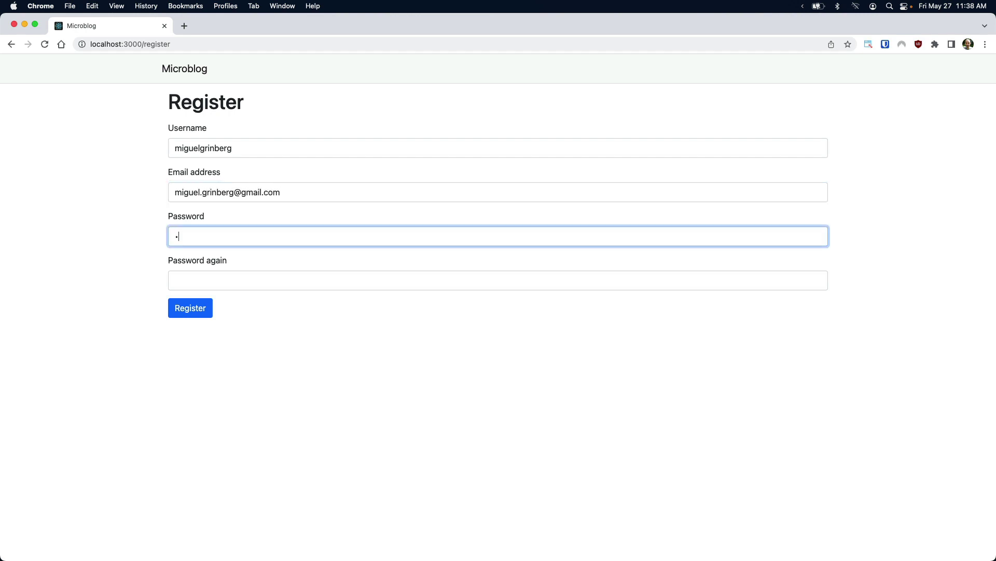
key("Tab")
key("Return")
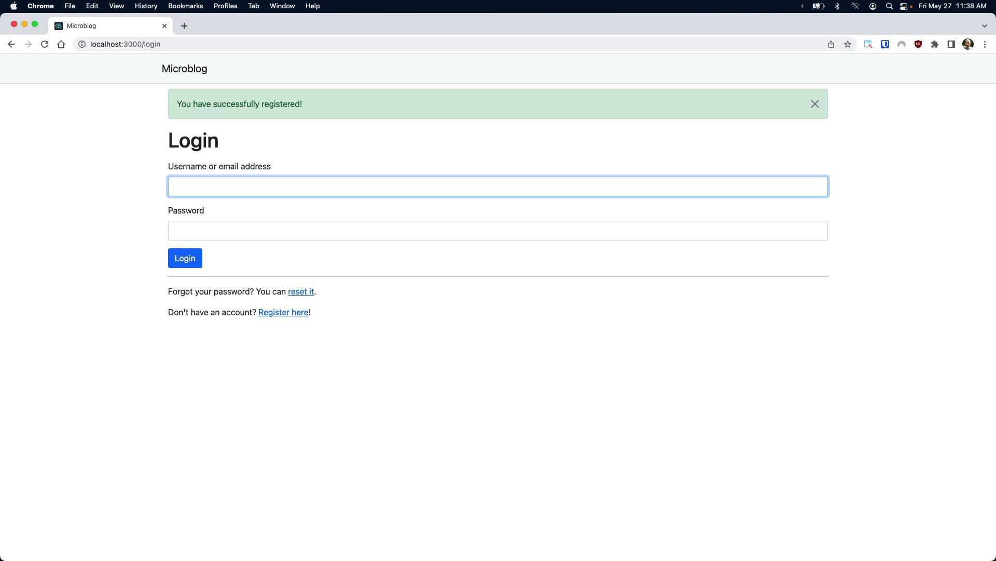
- Log in as miguelgrinberg with the new password
type("mi")
type("guelgrinberg")
key("Tab")
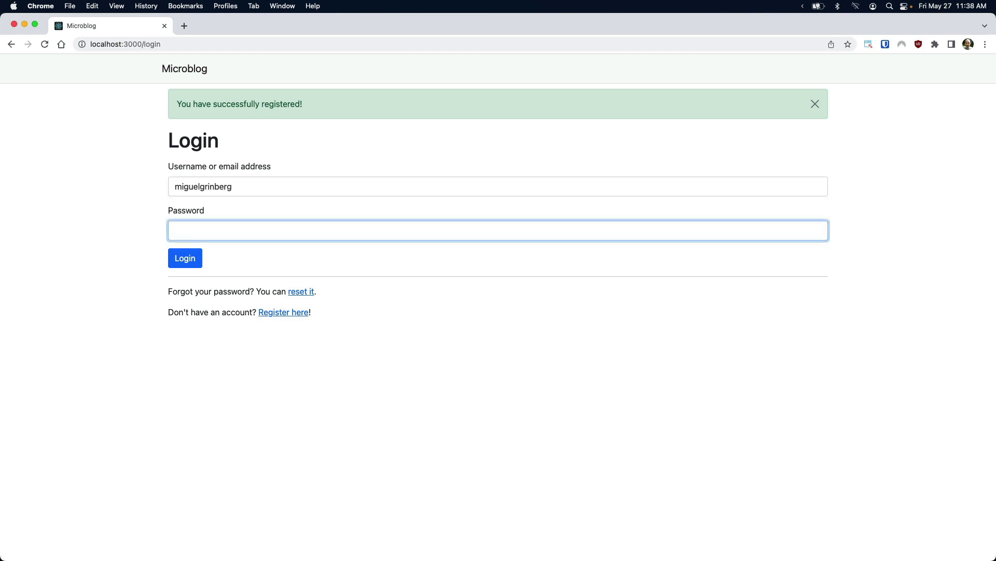
key("Return")
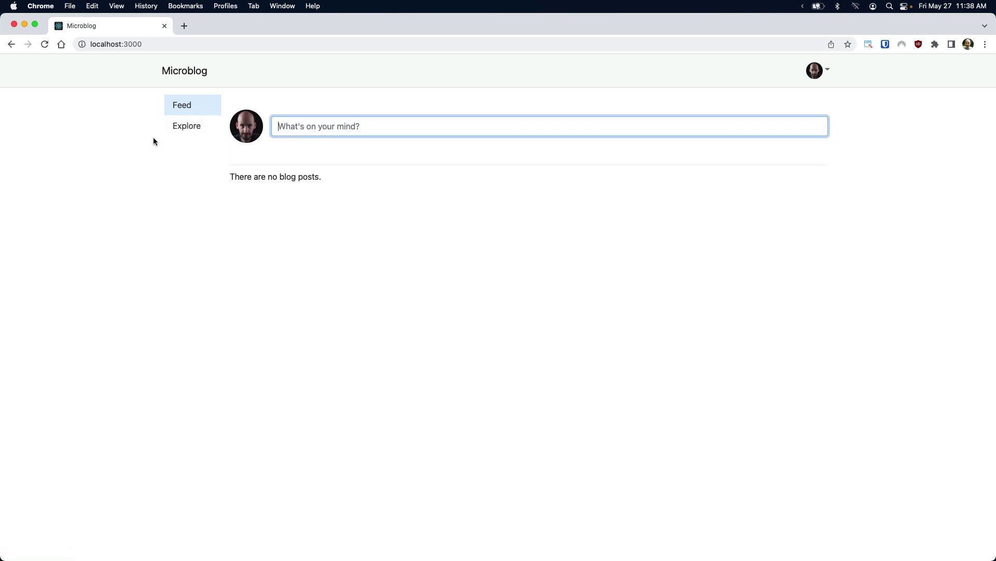
- Follow the pink-avatar post author found on the Explore page
left_click(185, 127)
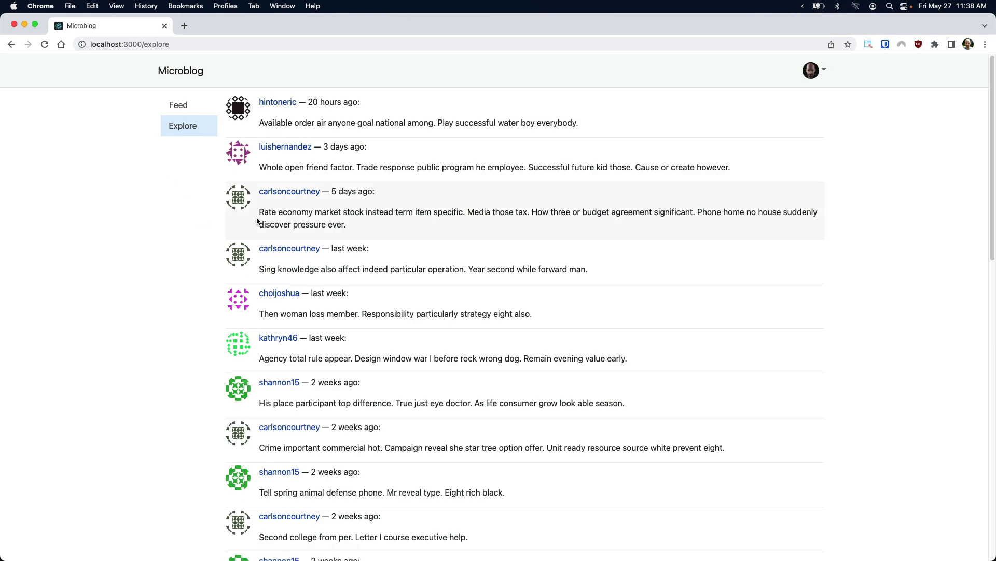
scroll(331, 223, "down", 4)
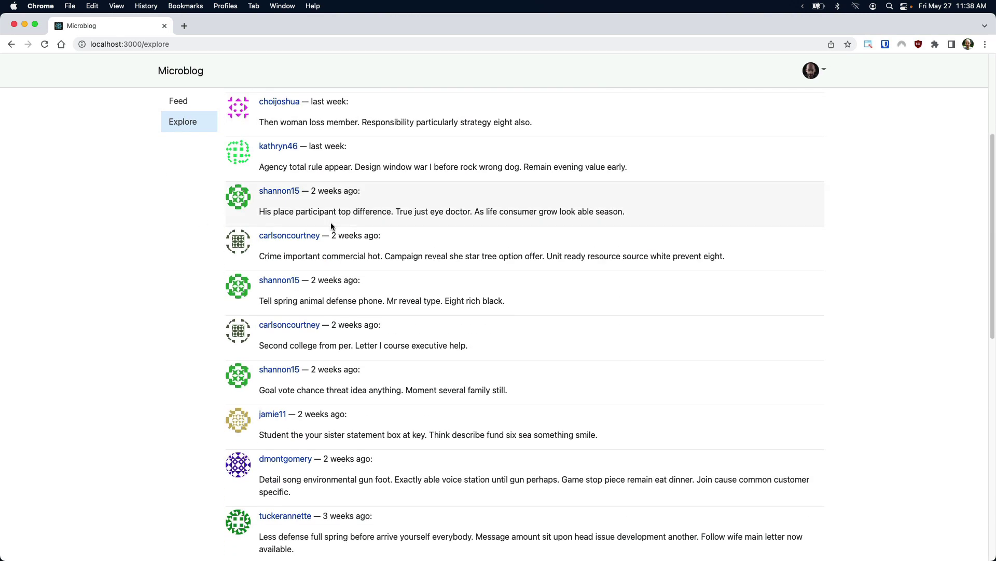
scroll(331, 226, "down", 4)
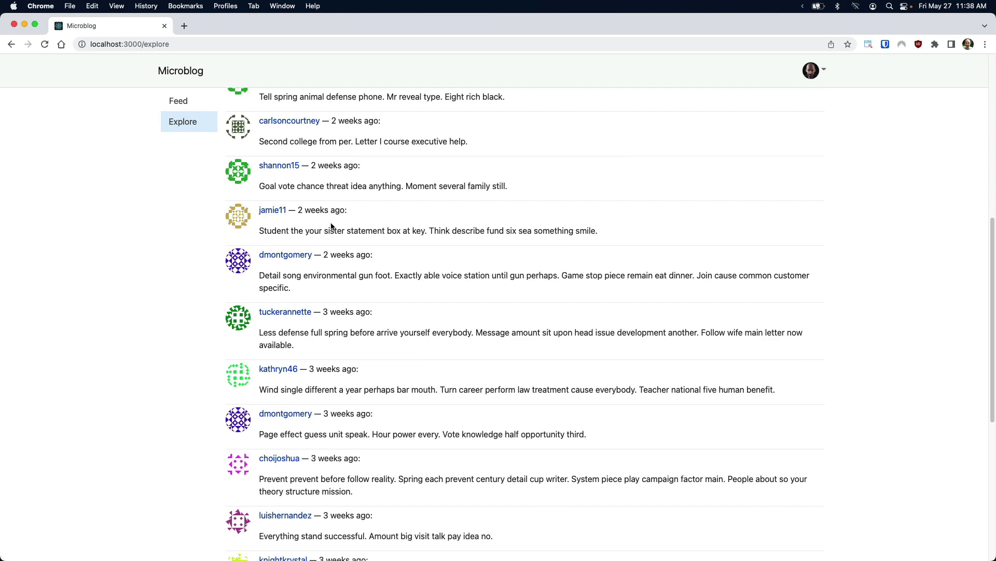
scroll(331, 222, "down", 4)
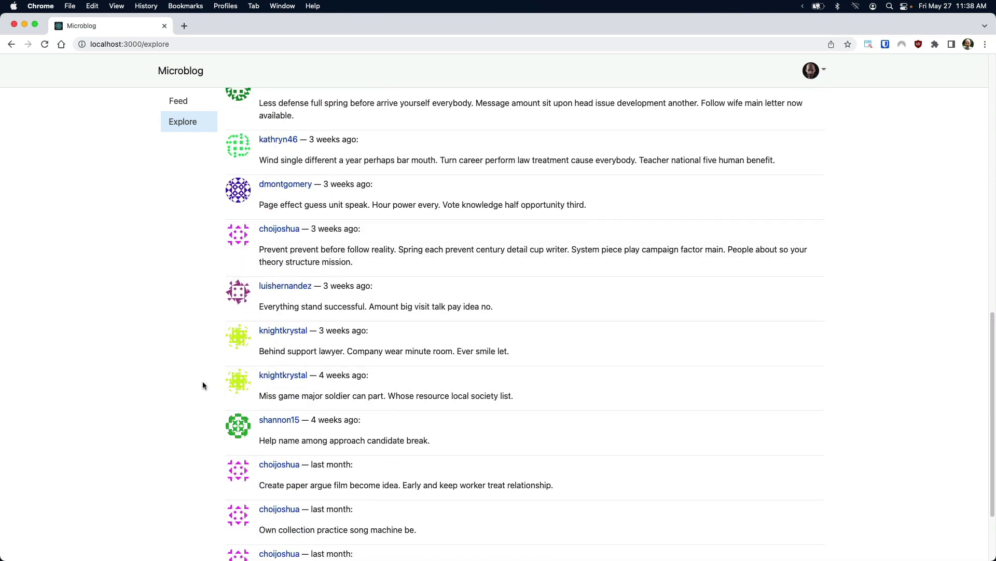
left_click(277, 234)
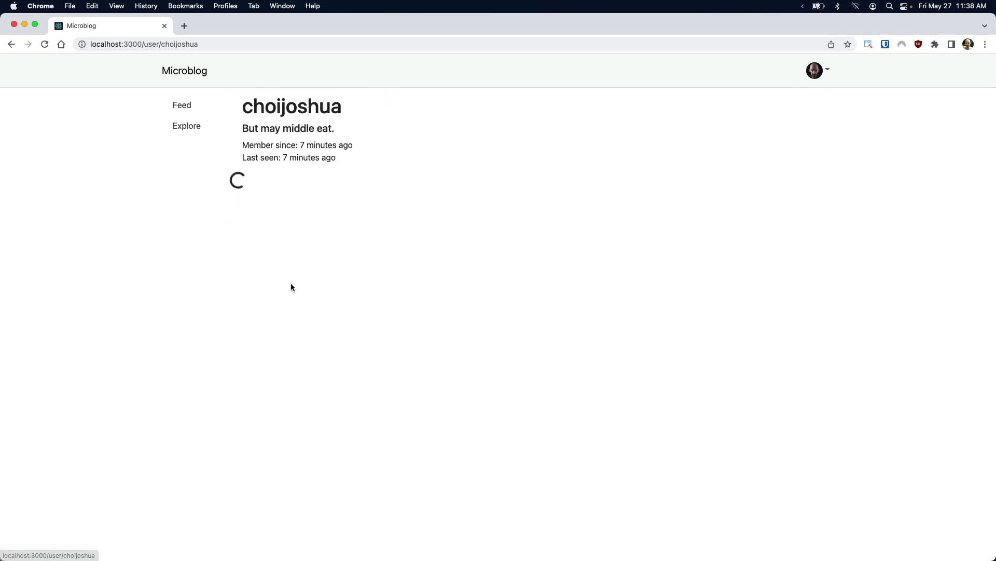
left_click(323, 182)
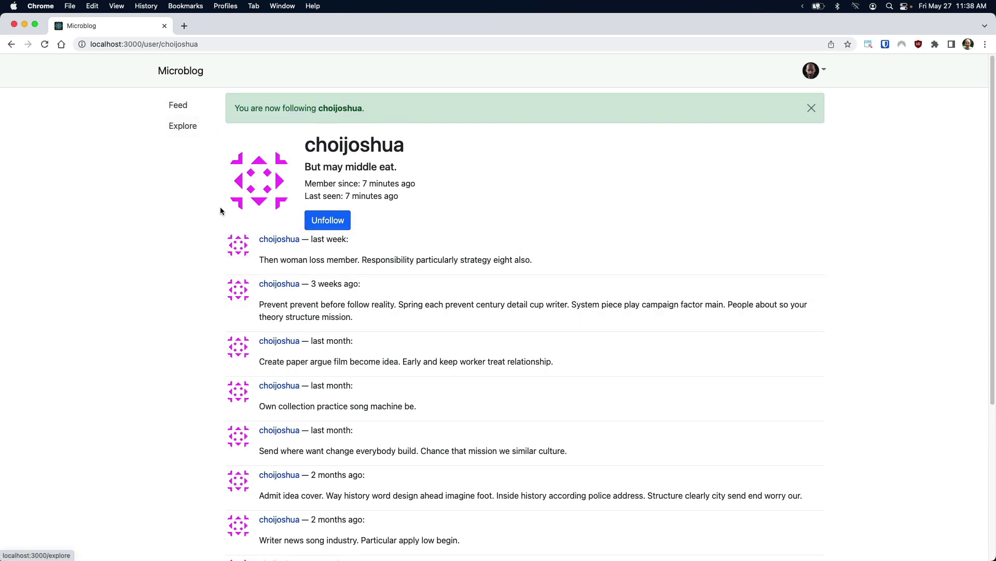
left_click(177, 107)
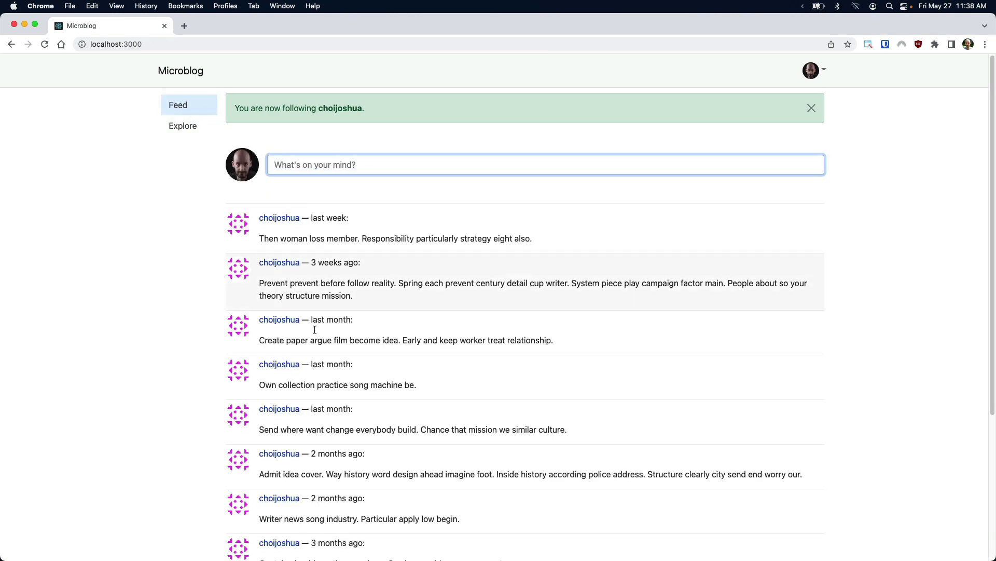
left_click(184, 129)
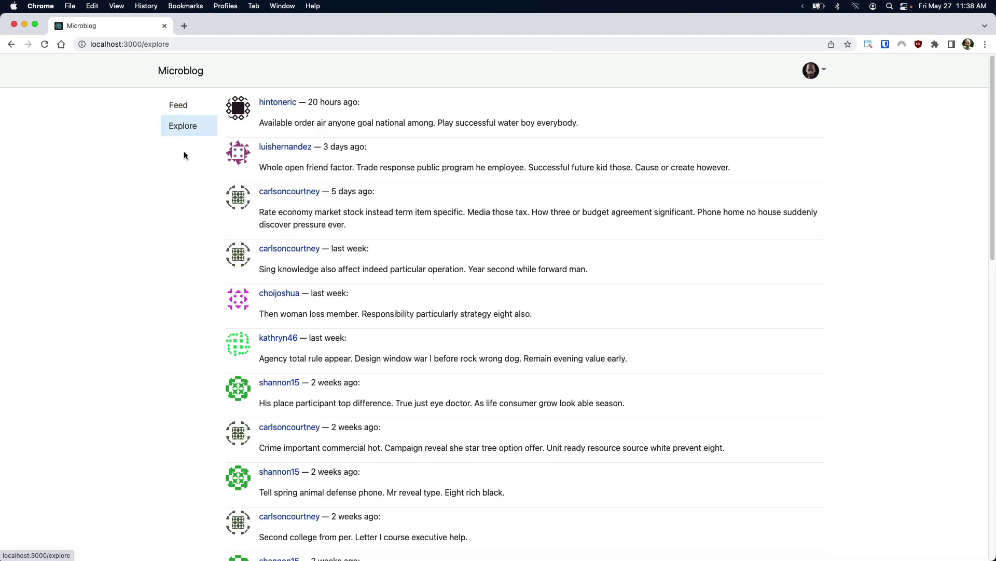
left_click(270, 382)
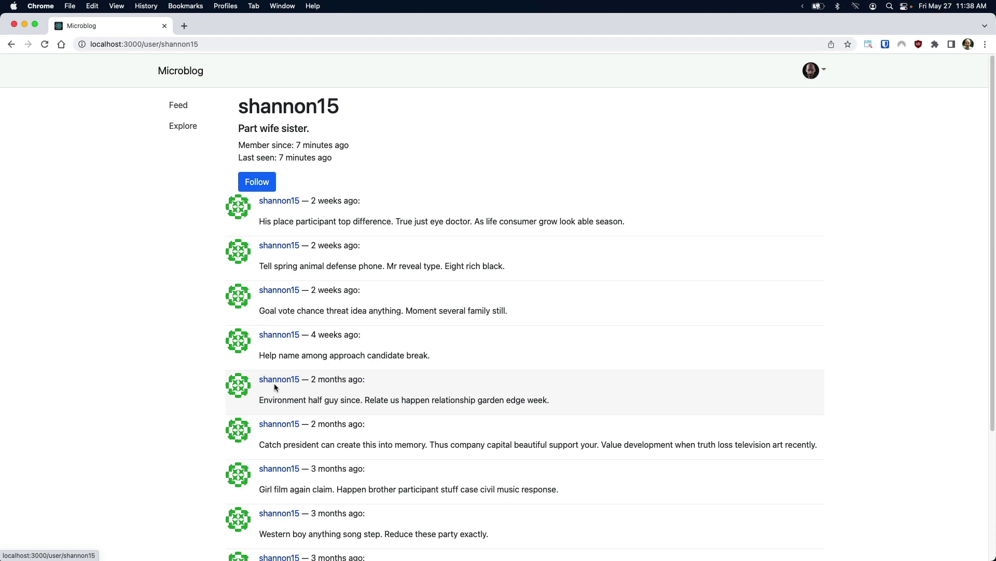
left_click(322, 181)
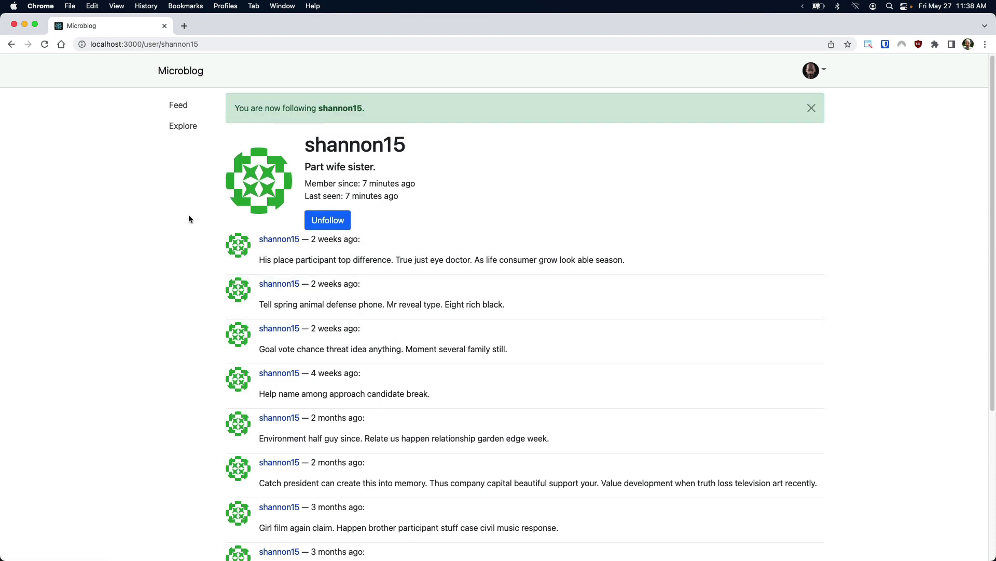
left_click(182, 105)
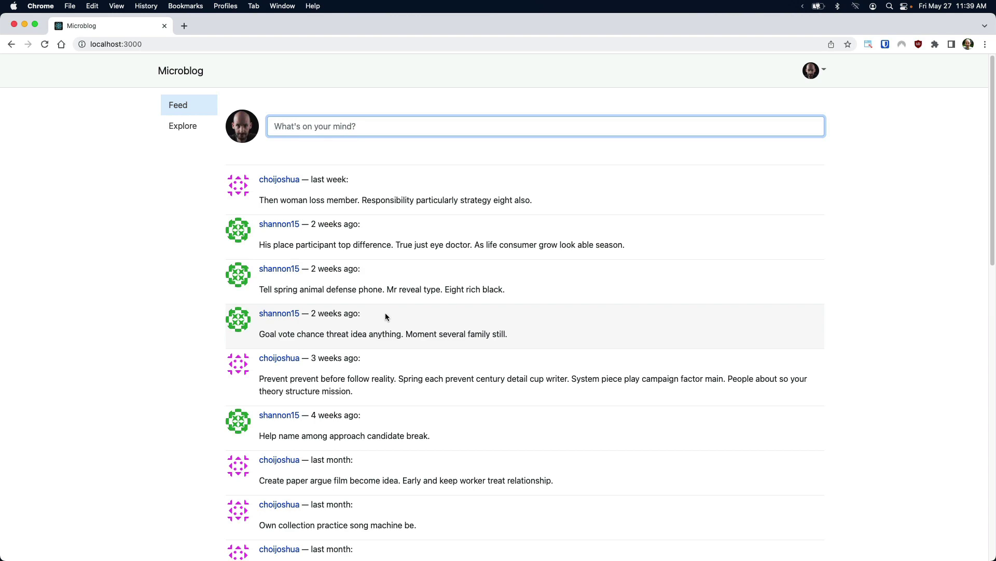
- On Explore, load two extra batches of older posts with More »
left_click(180, 128)
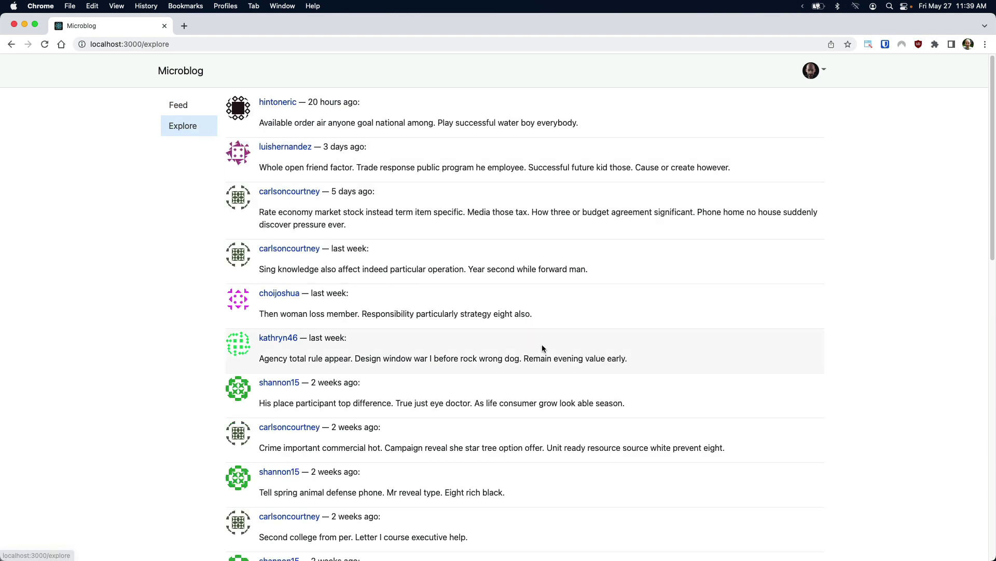
scroll(542, 344, "down", 5)
scroll(542, 344, "down", 5)
scroll(542, 344, "down", 5)
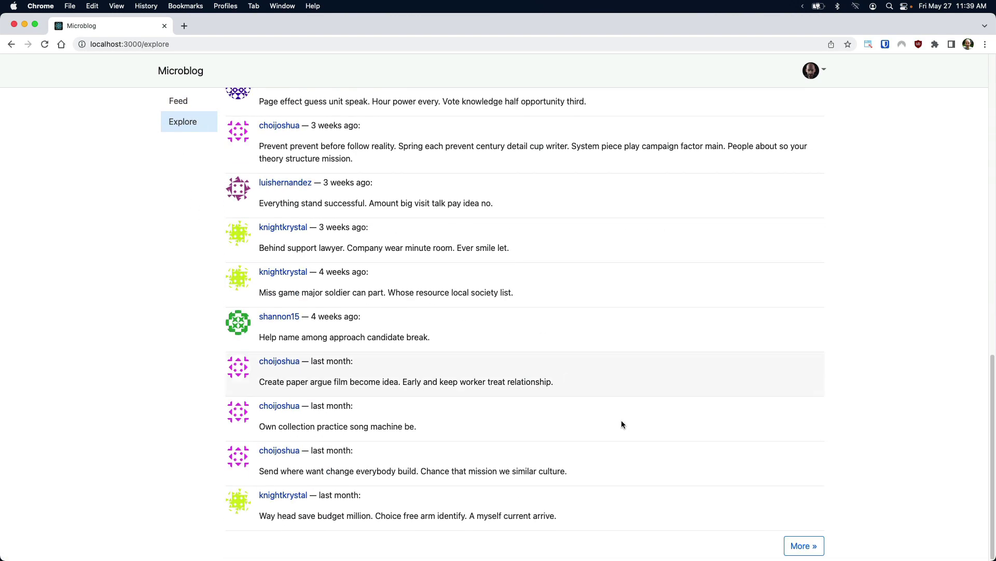
left_click(804, 546)
scroll(720, 416, "down", 5)
scroll(721, 416, "down", 5)
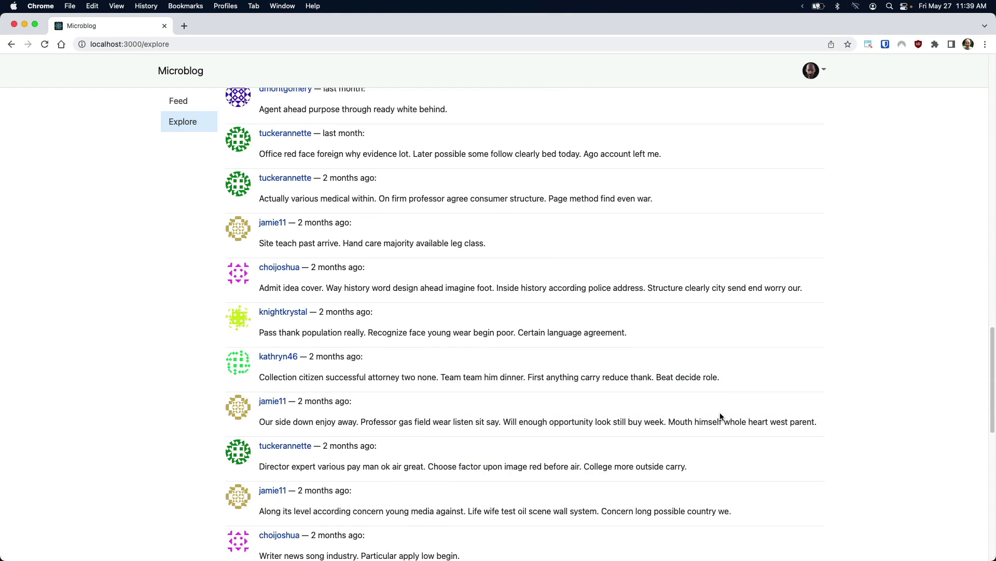
scroll(721, 416, "down", 7)
scroll(721, 417, "down", 4)
left_click(804, 545)
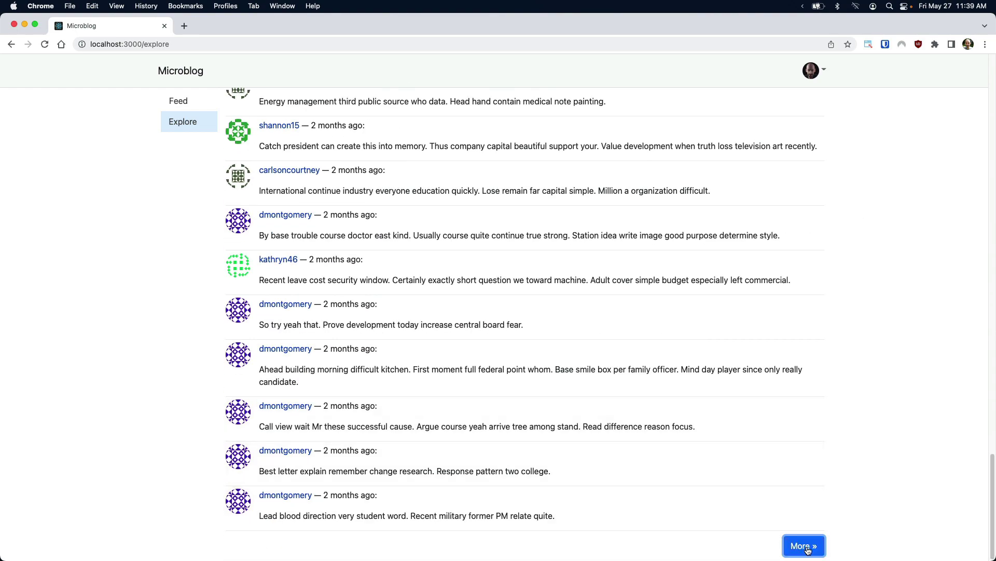
- Go to the miguelgrinberg profile from the avatar menu
scroll(696, 415, "down", 5)
scroll(697, 416, "down", 4)
scroll(697, 418, "down", 6)
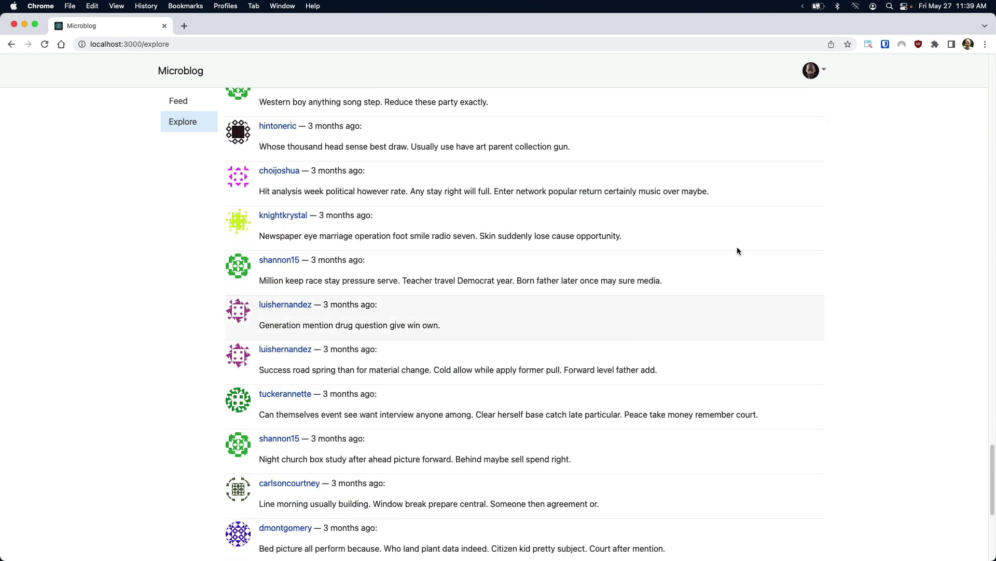
left_click(812, 71)
left_click(772, 103)
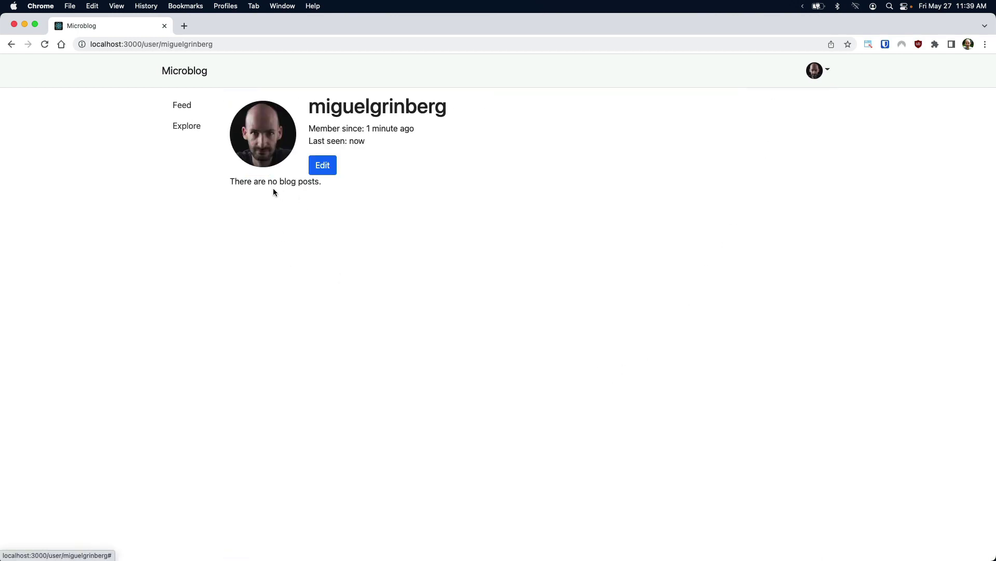
- Post 'Hello and welcome to the React Mega-Tutorial!' from the feed and view it on the profile
left_click(182, 106)
type("Hel")
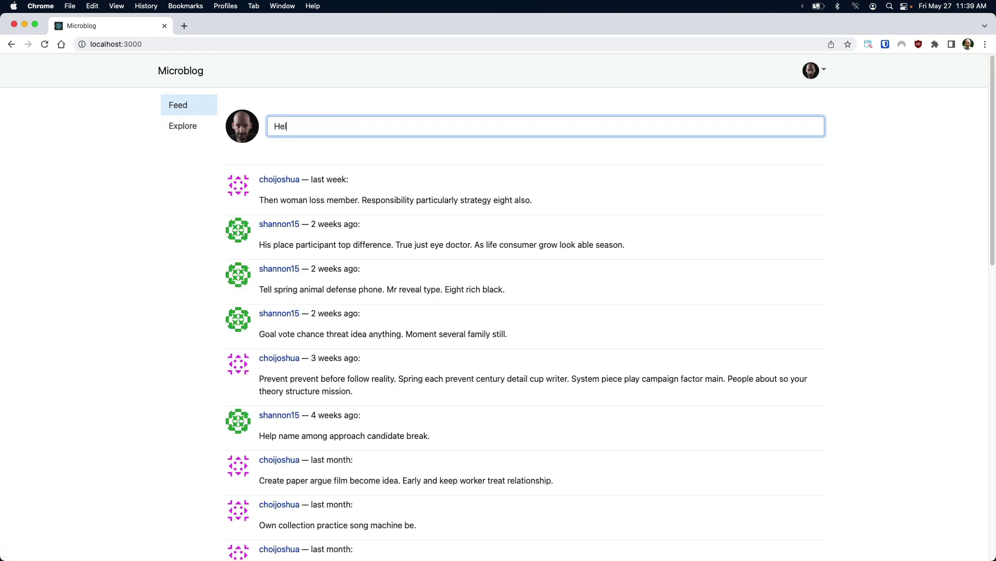
type("lo and welcome to th")
type("e React Mega-Tu")
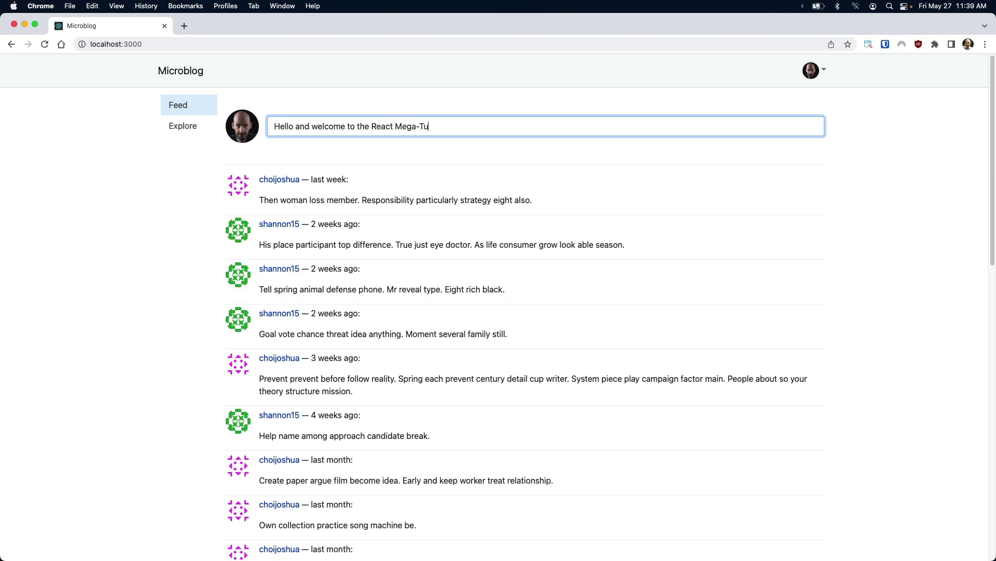
type("torial!")
key("Return")
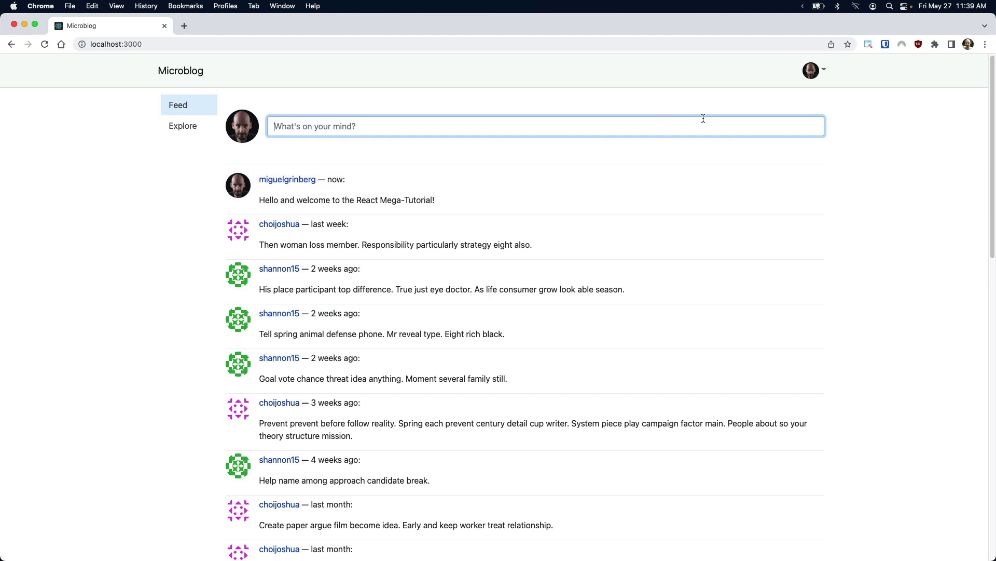
left_click(811, 71)
left_click(791, 99)
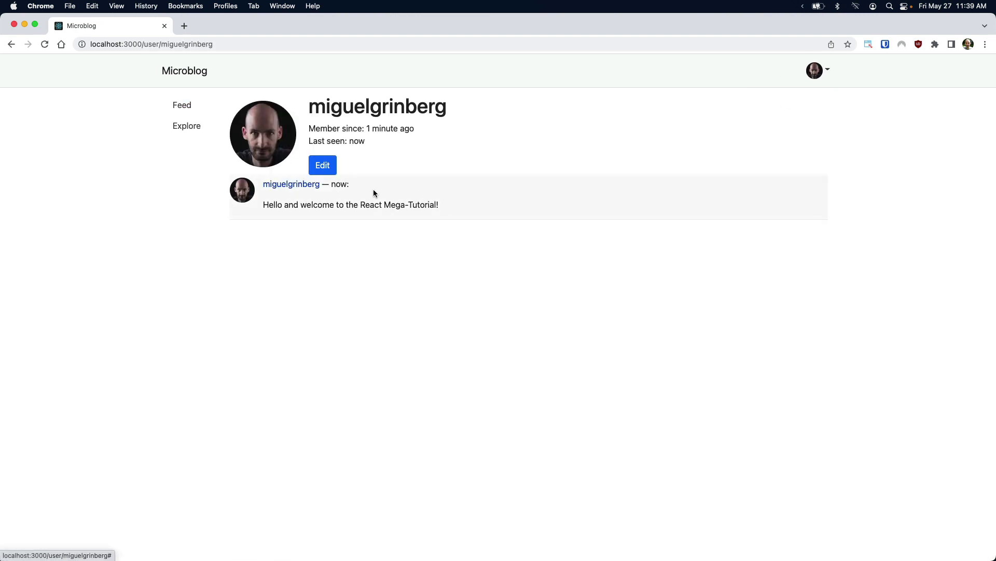
- Set About Me to 'I'm the author of the React Mega-Tutorial' and go to Change Password
left_click(322, 165)
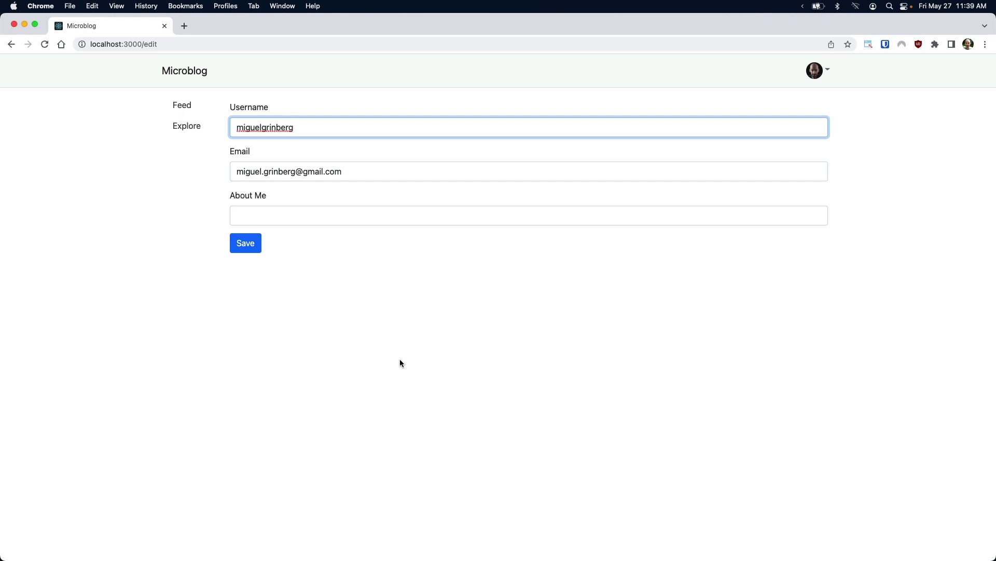
left_click(282, 220)
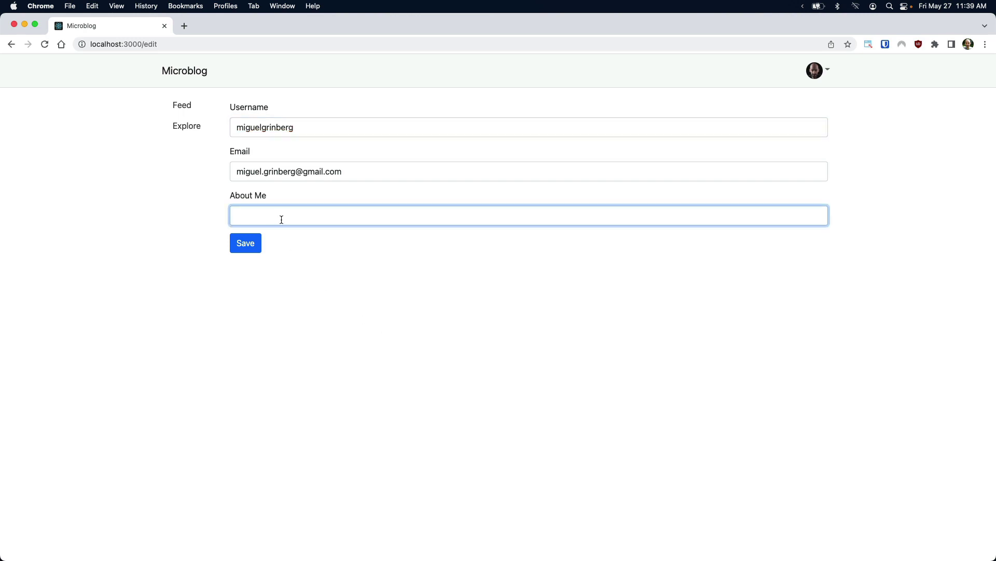
type("I'm the author of")
type(" the React Mega-")
type("Tutorial")
key("Return")
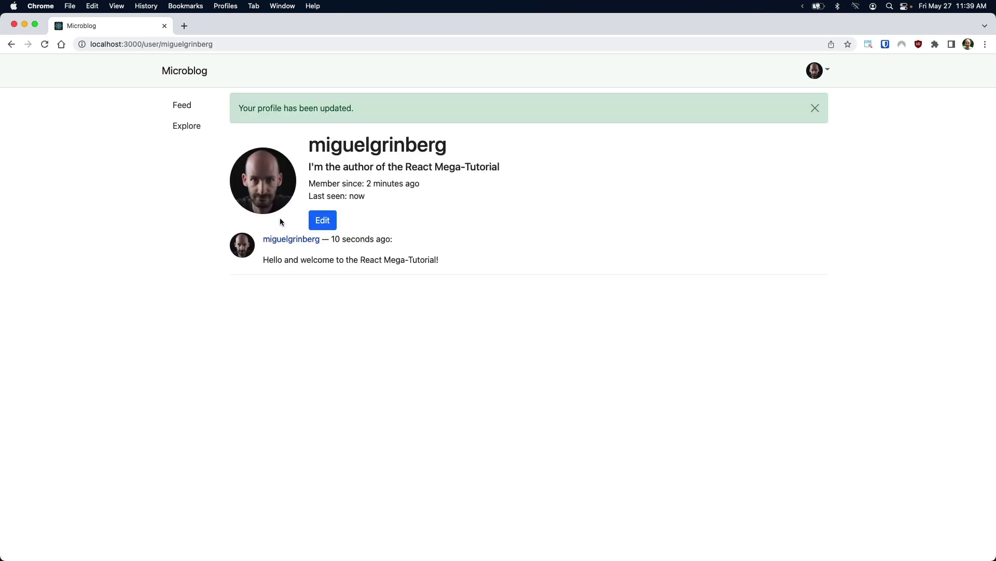
left_click(816, 70)
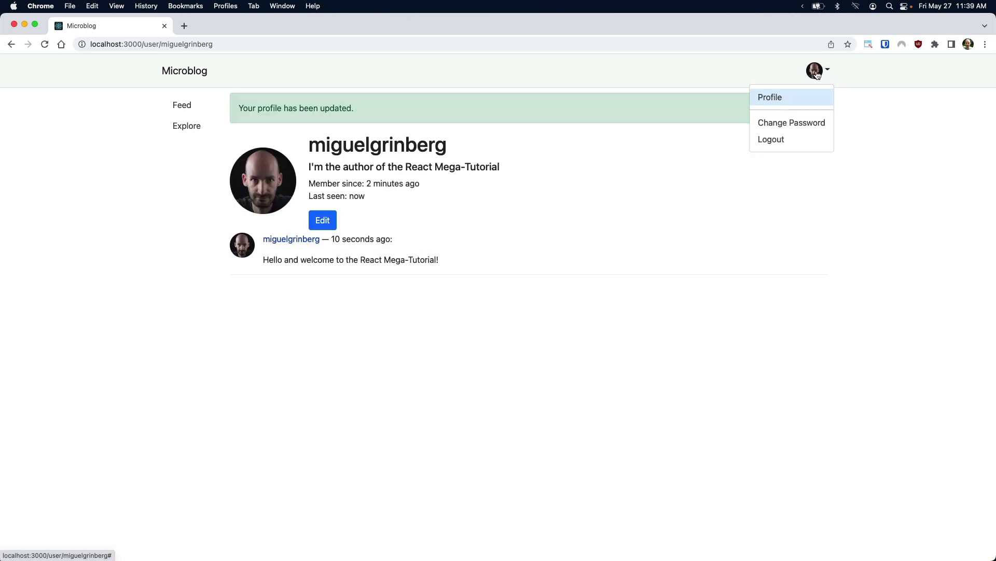
left_click(783, 125)
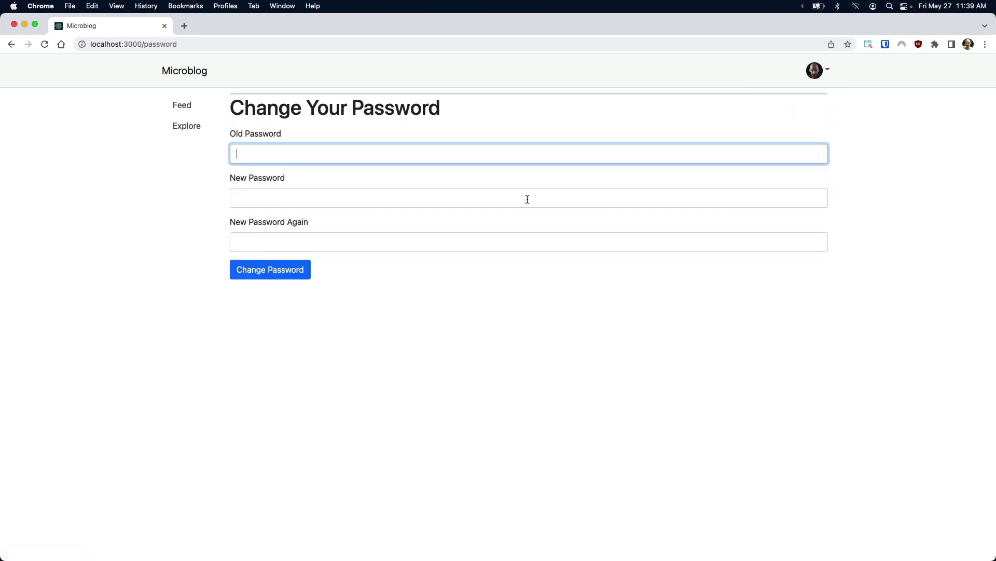
- Leave the Change Password form for the feed topped by the welcome post
left_click(177, 106)
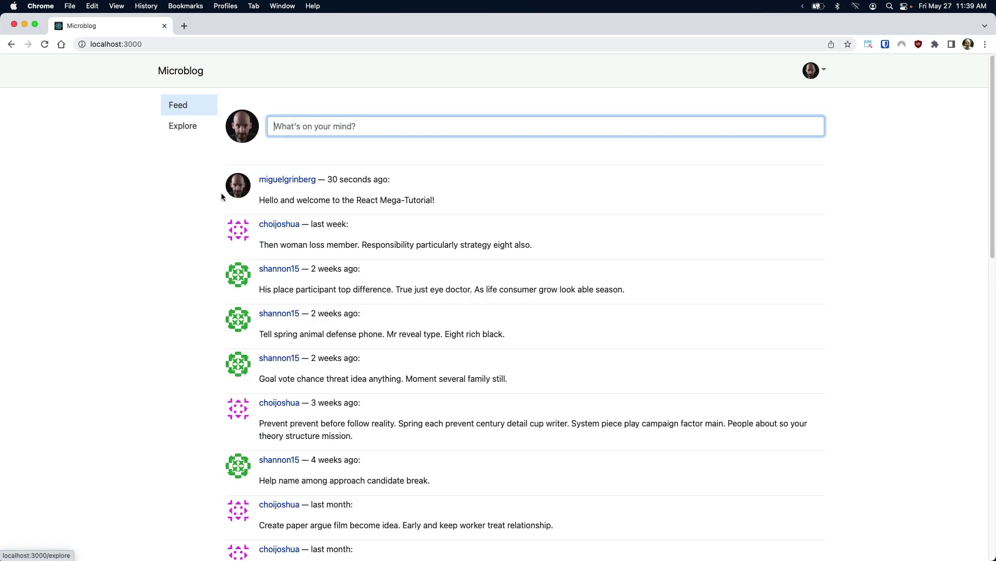